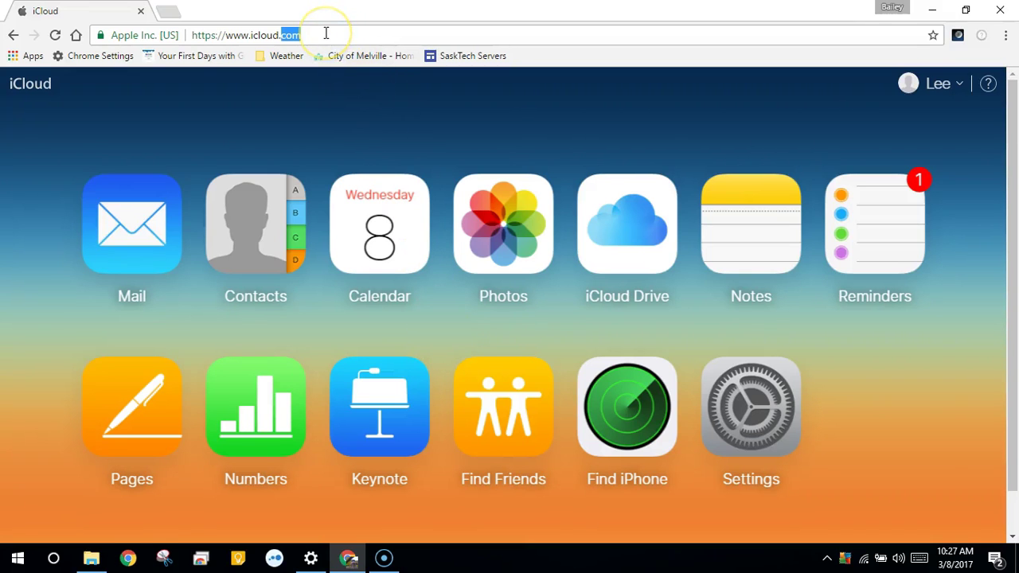
Select the iCloud web address in the browser's address bar.
{"action": "left_click", "coordinate": [325, 32]}
{"action": "left_click", "coordinate": [325, 33]}
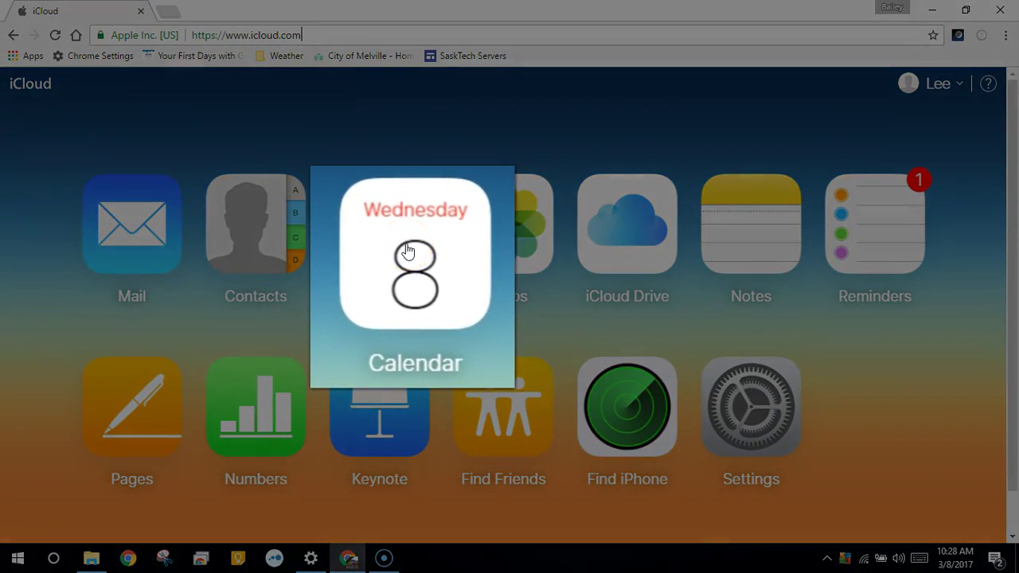
Open iCloud Calendar, make the Work calendar public, copy its link, and open a new tab.
{"action": "left_click", "coordinate": [379, 227]}
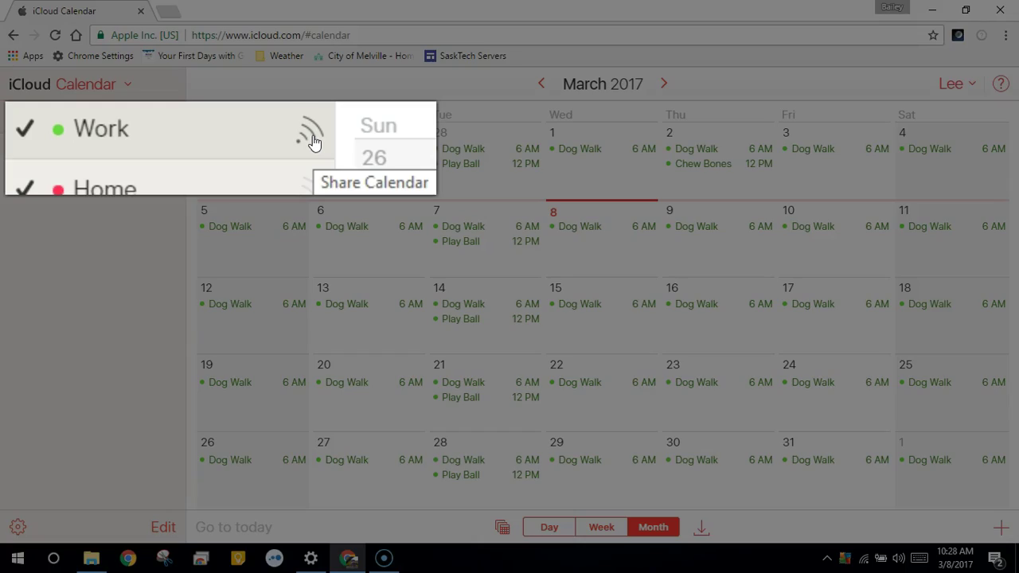
{"action": "left_click", "coordinate": [172, 123]}
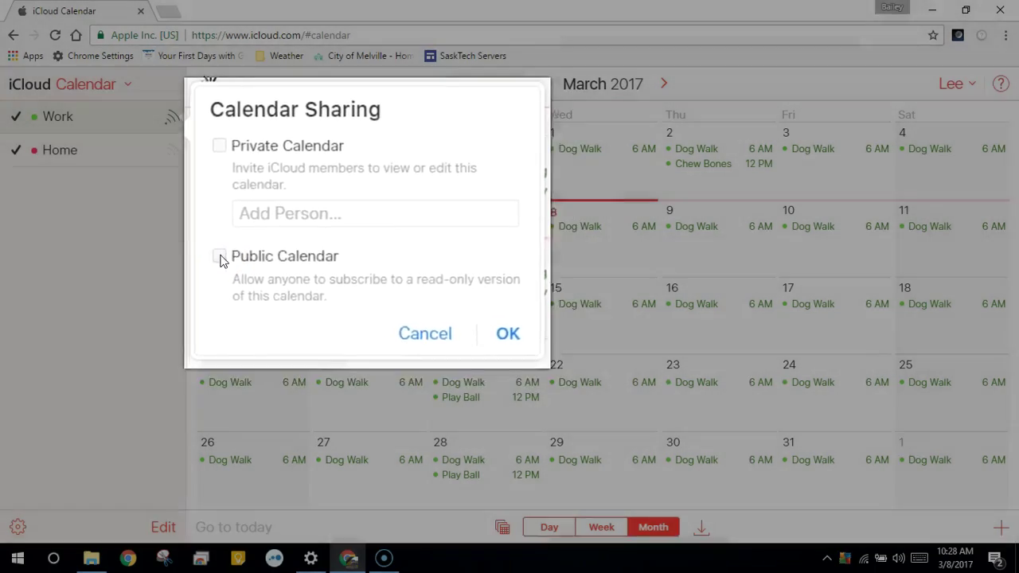
{"action": "left_click", "coordinate": [223, 272]}
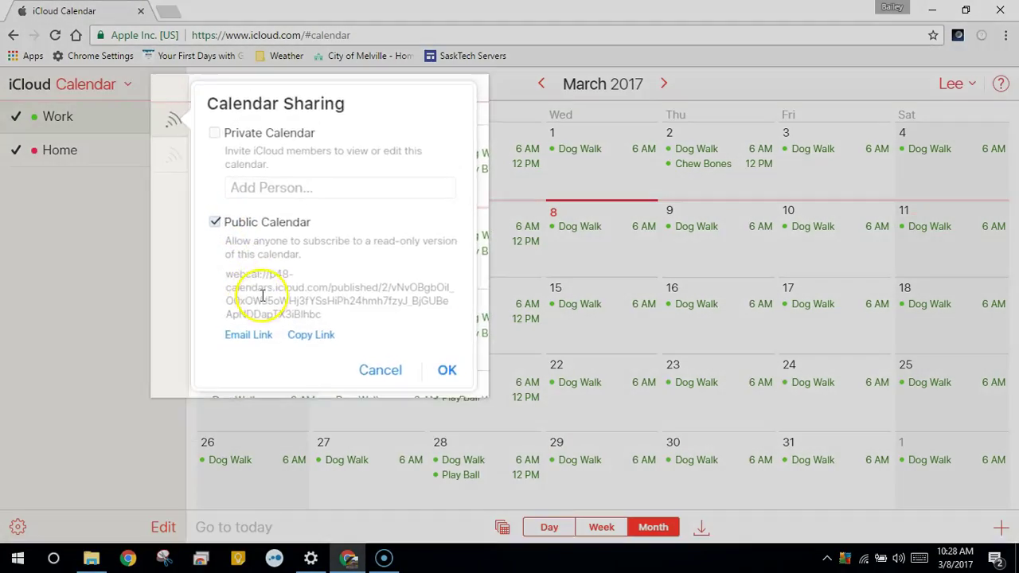
{"action": "left_click", "coordinate": [311, 335]}
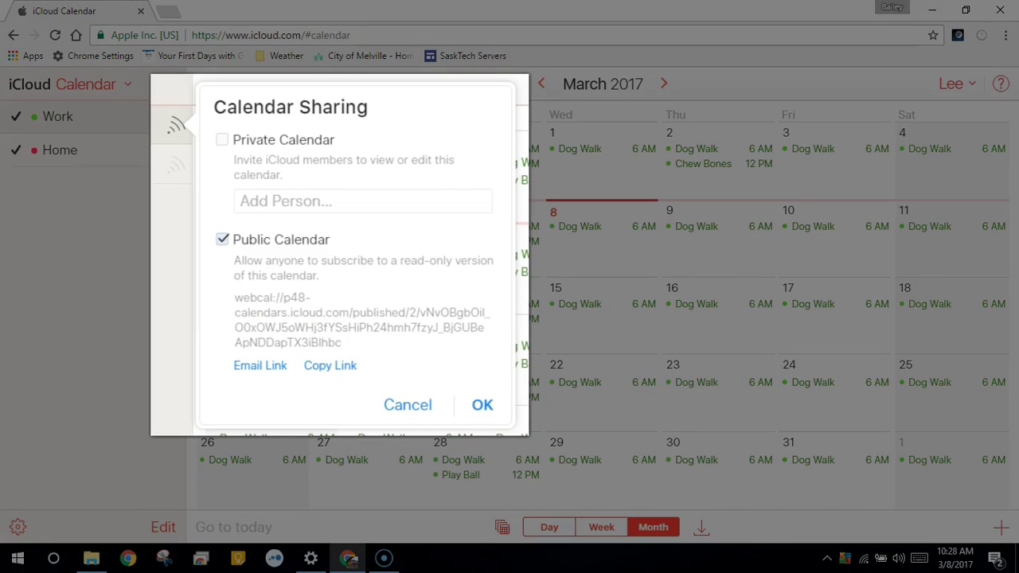
{"action": "left_click", "coordinate": [327, 369]}
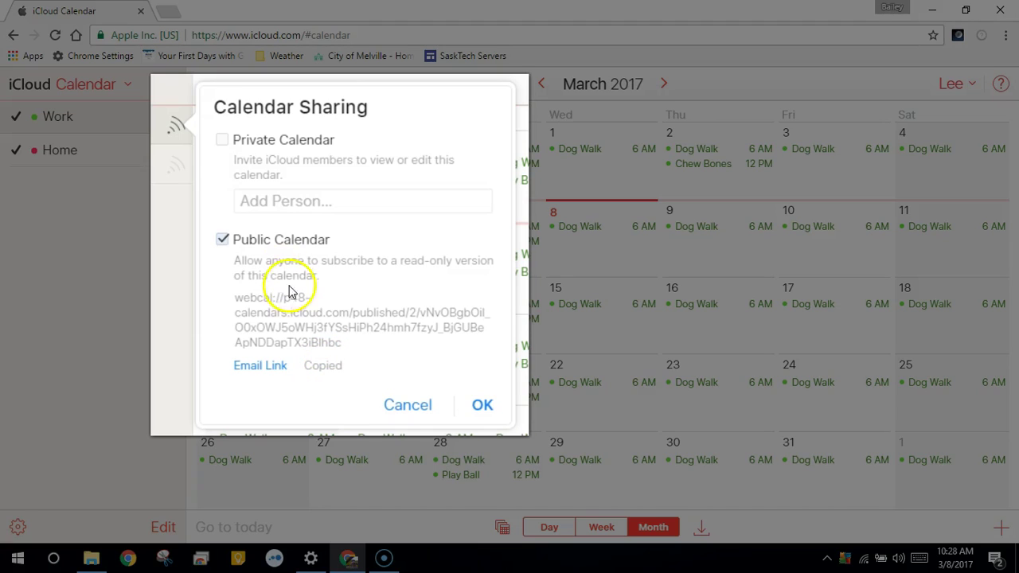
{"action": "left_click", "coordinate": [169, 13]}
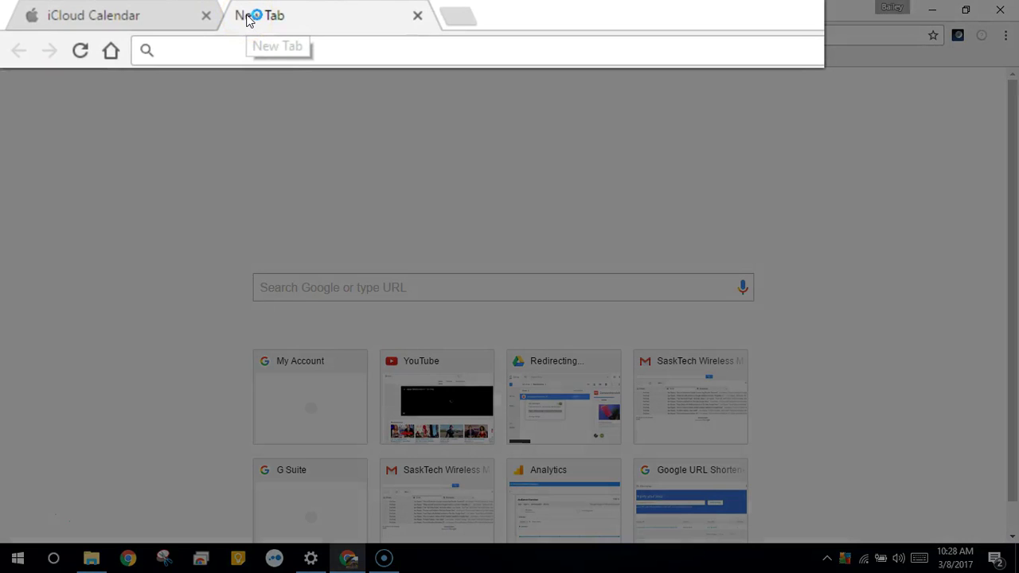
Paste the Work calendar link, replace 'webcal' with 'https:', and load it to download the .ics file.
{"action": "type", "text": "webcal://p48-calendars.icloud.com/published/2/vNvOBgbOil_O0xOWJ5oWHj3fYSsHiPh24hmh7fzyJ_BjGUBeApNDDapTX3iBlhbc"}
{"action": "left_click", "coordinate": [200, 52]}
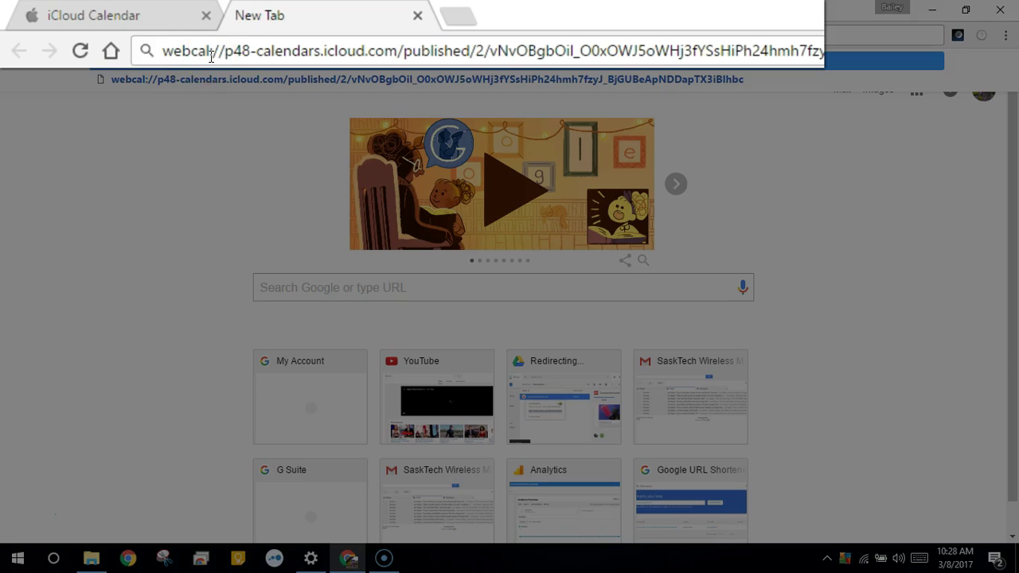
{"action": "double_click", "coordinate": [210, 53]}
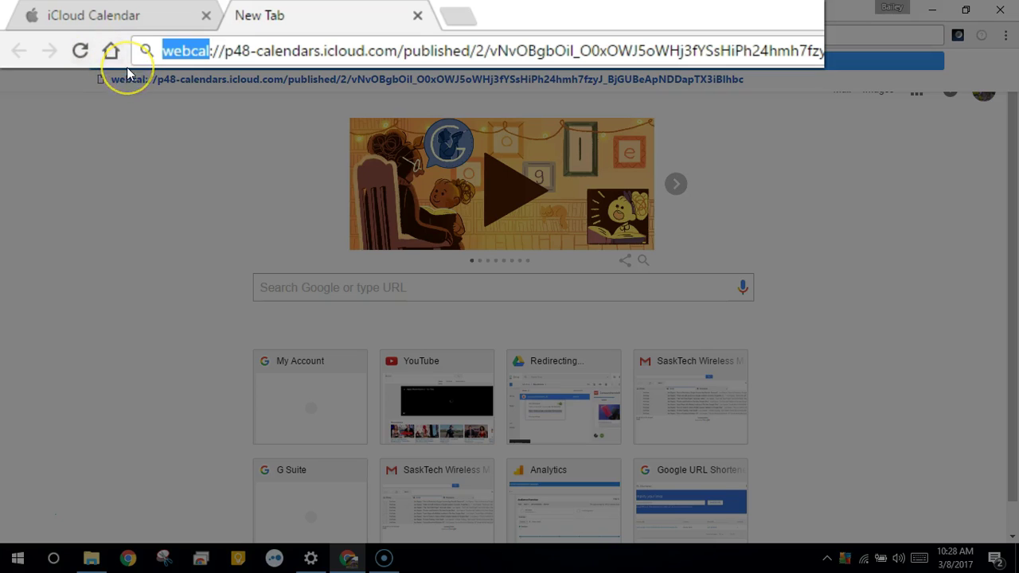
{"action": "type", "text": "http"}
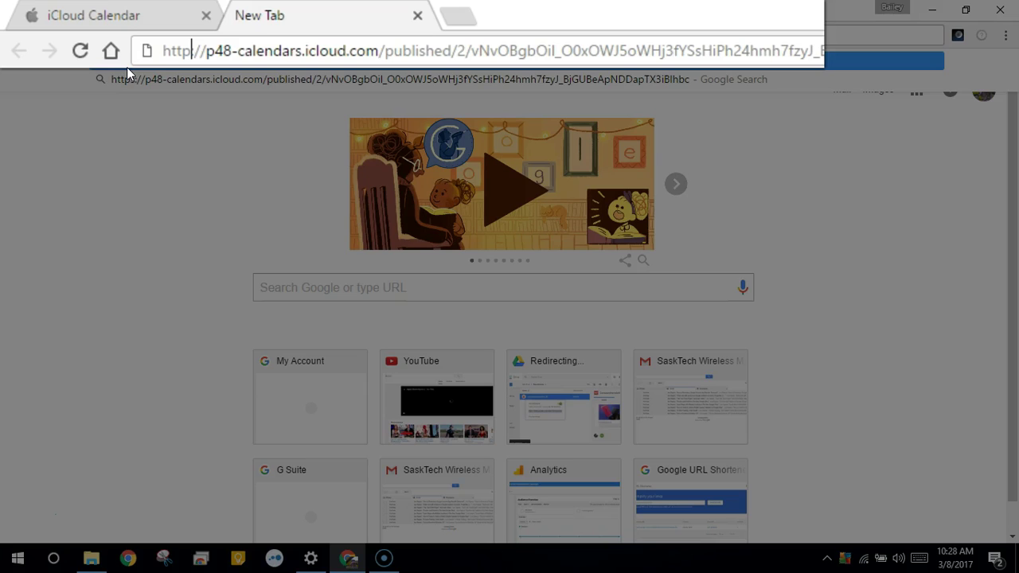
{"action": "type", "text": "s"}
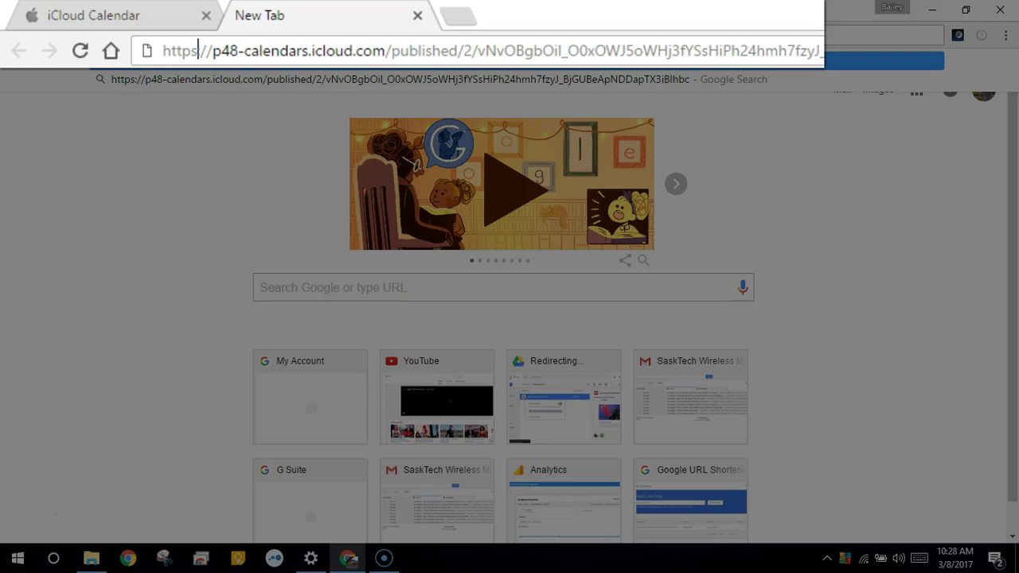
{"action": "type", "text": ":"}
{"action": "key", "text": "Return"}
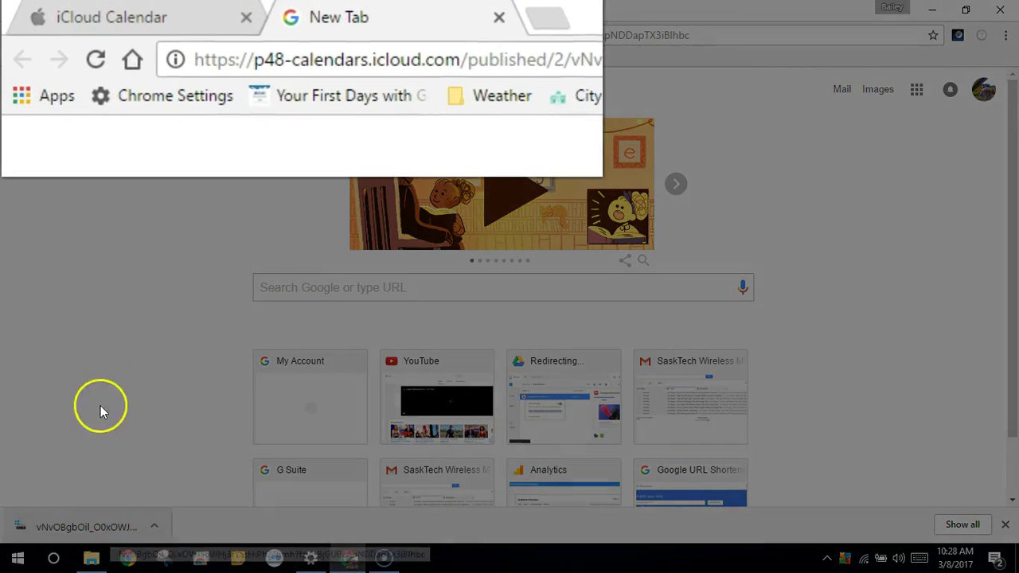
Back in iCloud Calendar, turn off public sharing for the Work calendar.
{"action": "left_click", "coordinate": [96, 14]}
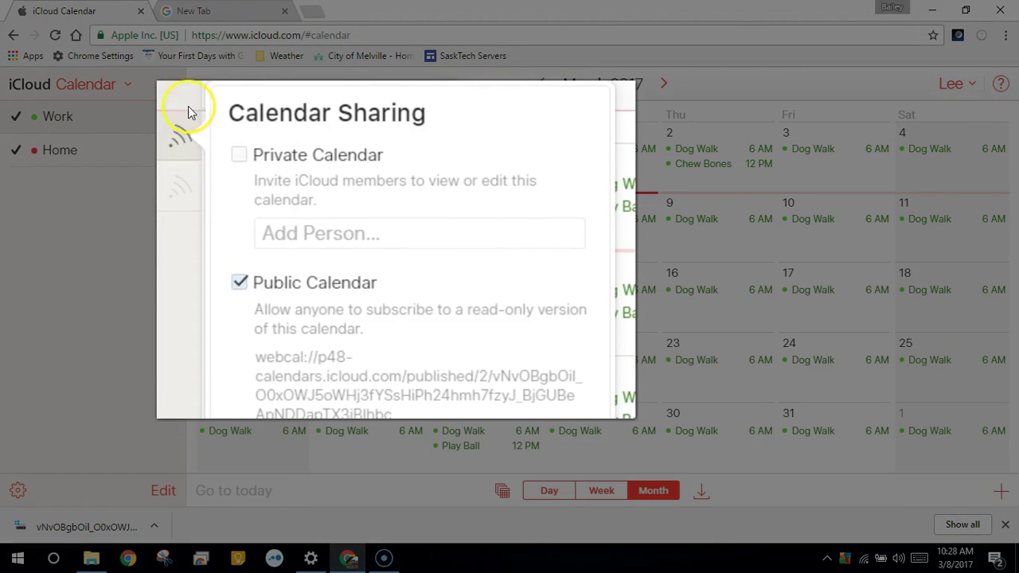
{"action": "left_click", "coordinate": [244, 291]}
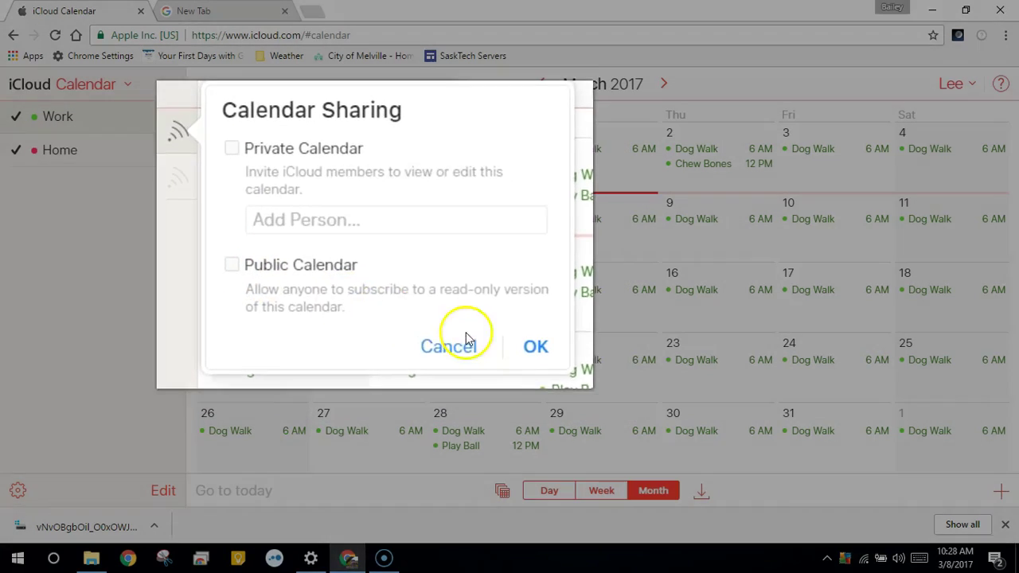
{"action": "left_click", "coordinate": [434, 278]}
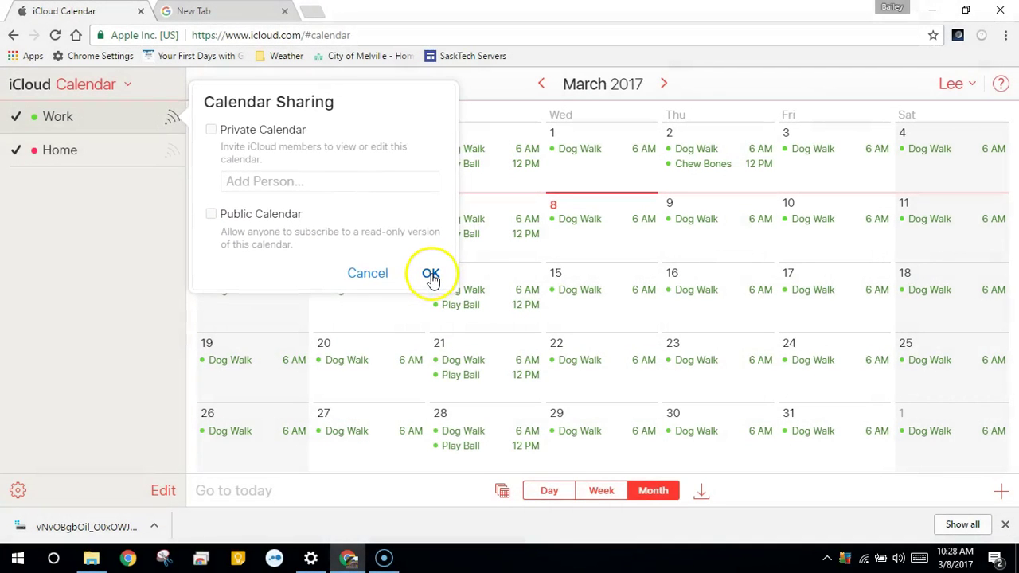
Dismiss the Home calendar's sharing settings without changes.
{"action": "left_click", "coordinate": [171, 153]}
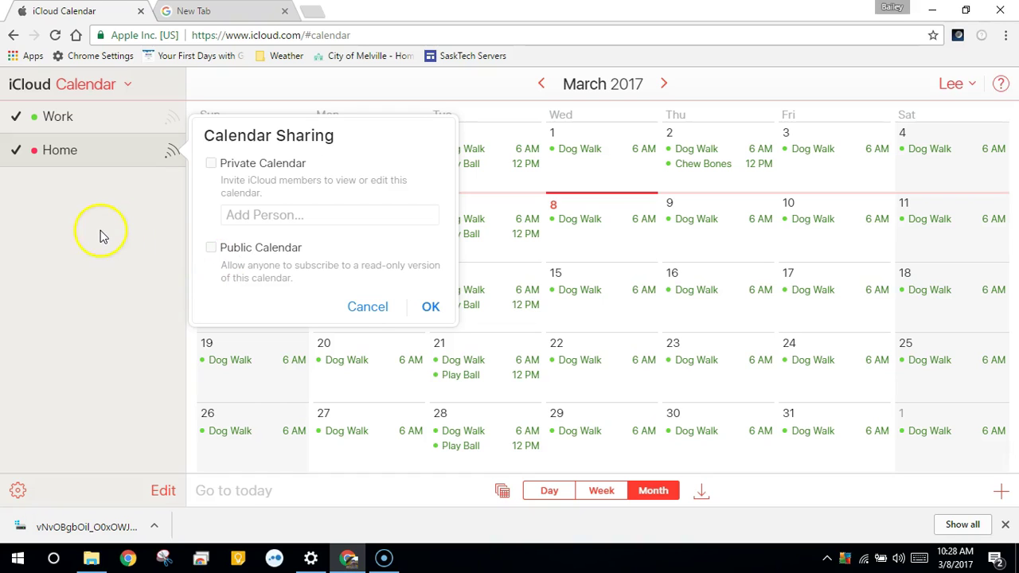
{"action": "left_click", "coordinate": [29, 515]}
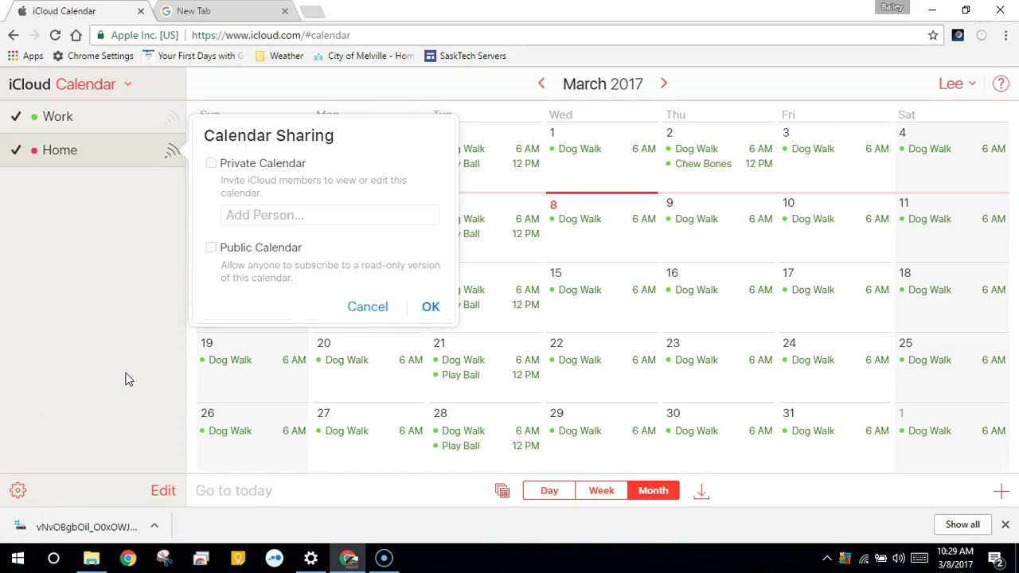
{"action": "left_click", "coordinate": [368, 306]}
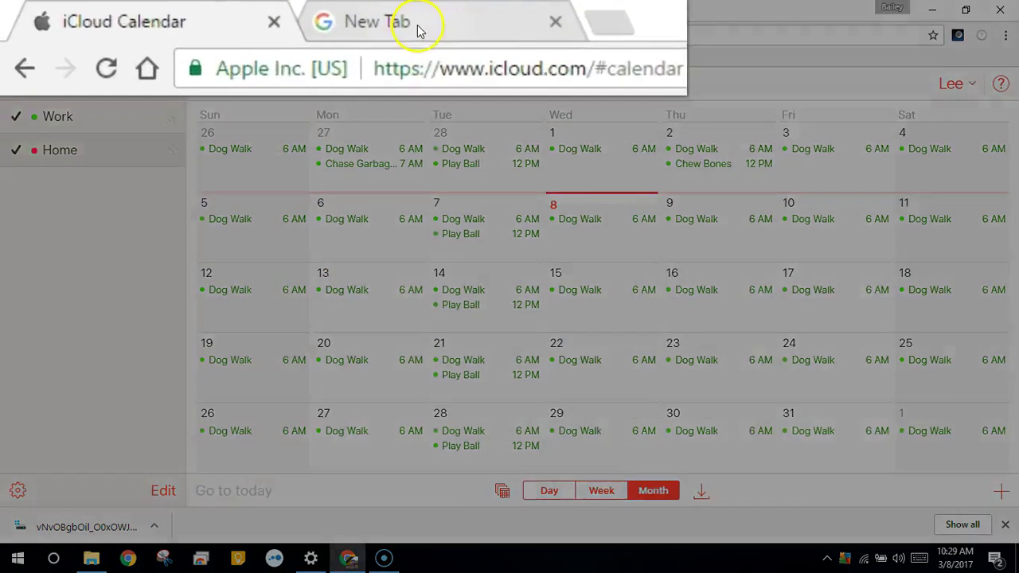
In the second tab, go to calendar.google.com.
{"action": "left_click", "coordinate": [420, 31]}
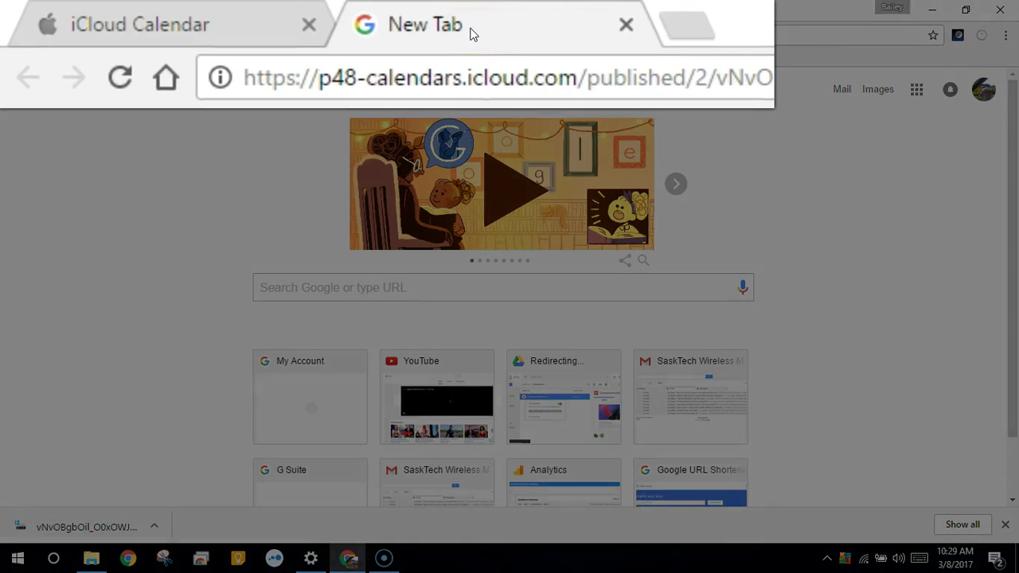
{"action": "left_click", "coordinate": [503, 79]}
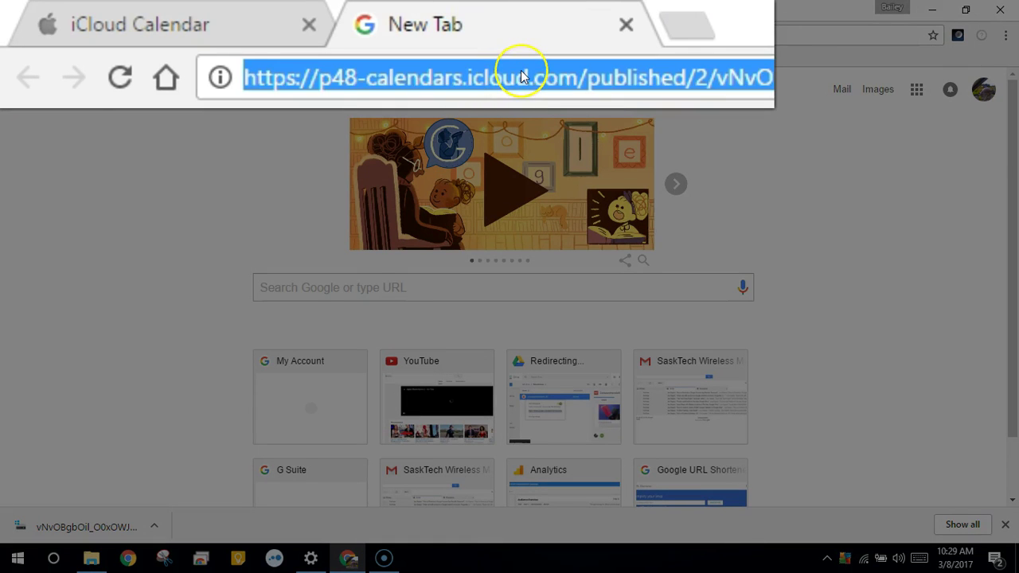
{"action": "type", "text": "calendar.google.com"}
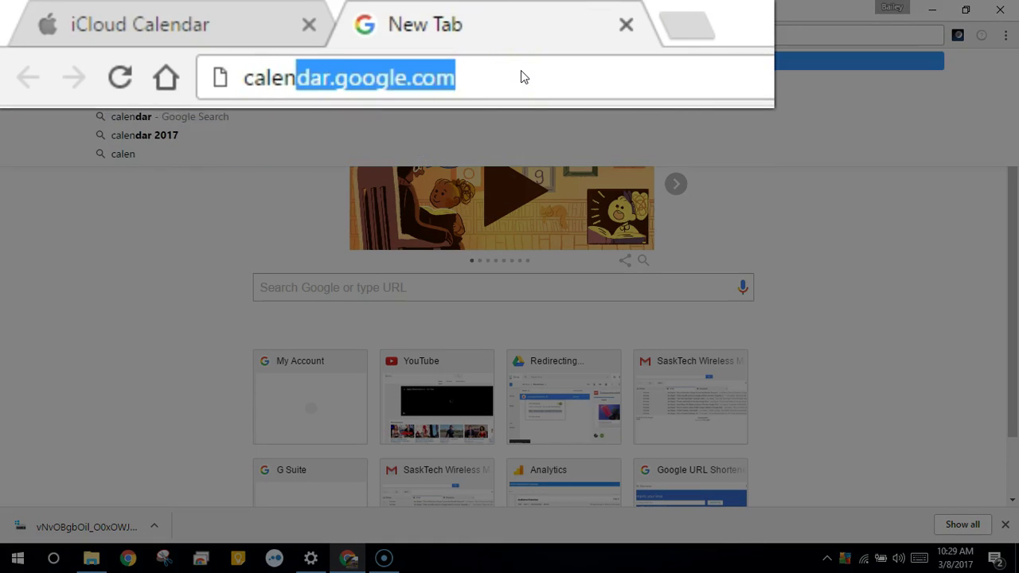
{"action": "key", "text": "Return"}
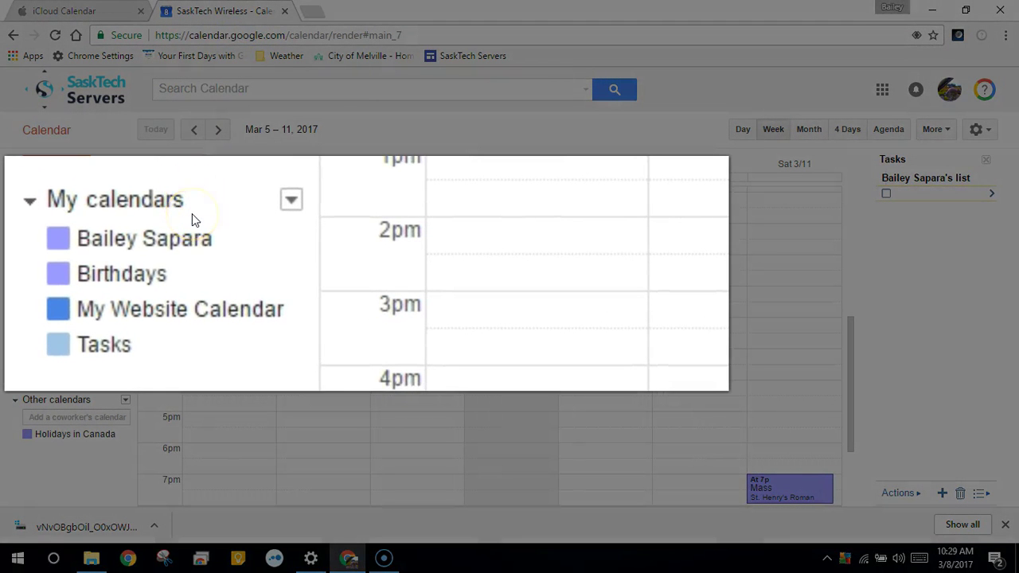
Choose Settings from the My calendars options menu.
{"action": "mouse_move", "coordinate": [266, 252]}
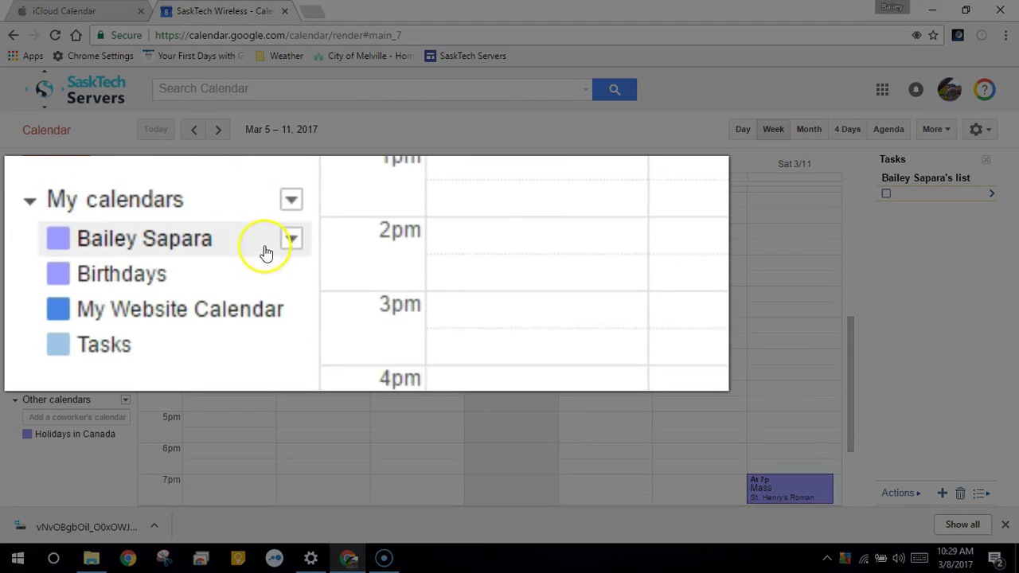
{"action": "left_click", "coordinate": [291, 200]}
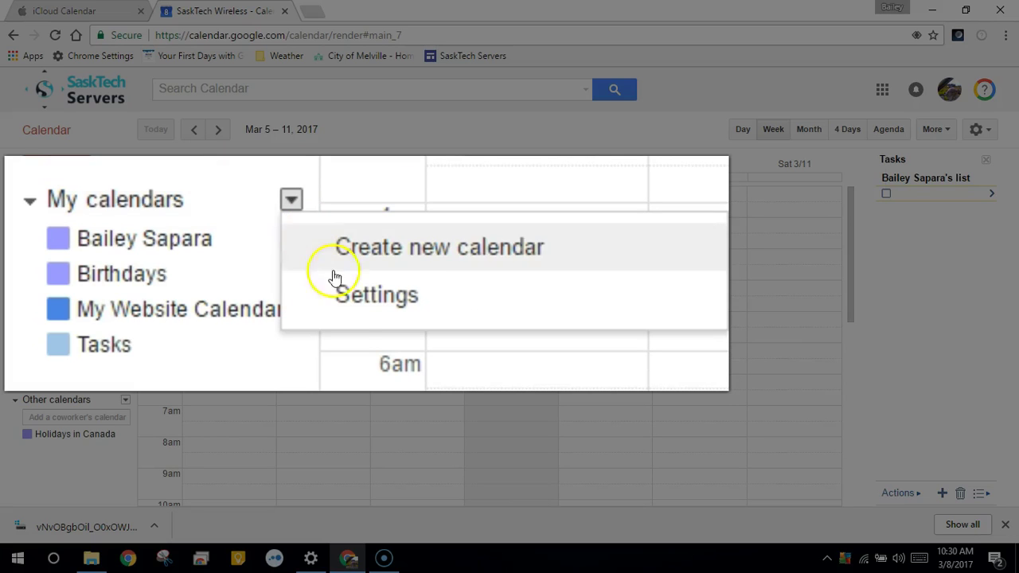
{"action": "left_click", "coordinate": [358, 297]}
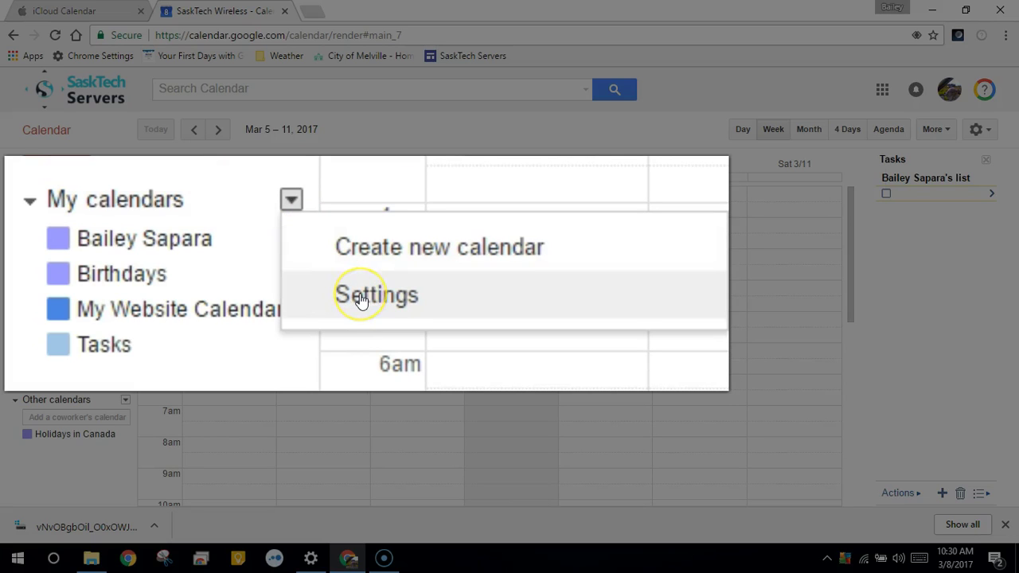
From the Calendars settings page, bring up the Import calendar dialog.
{"action": "left_click", "coordinate": [361, 297]}
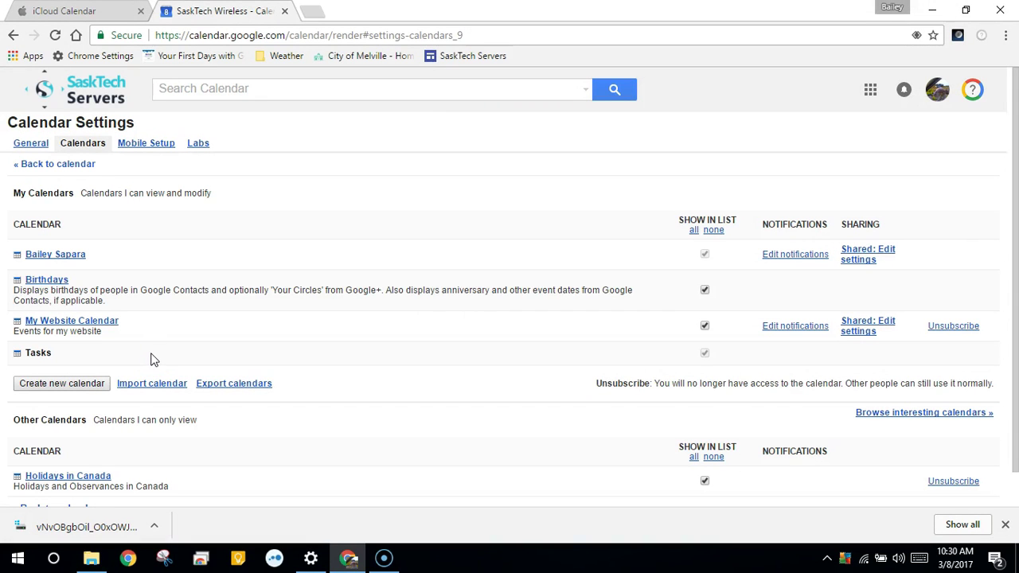
{"action": "left_click", "coordinate": [163, 386]}
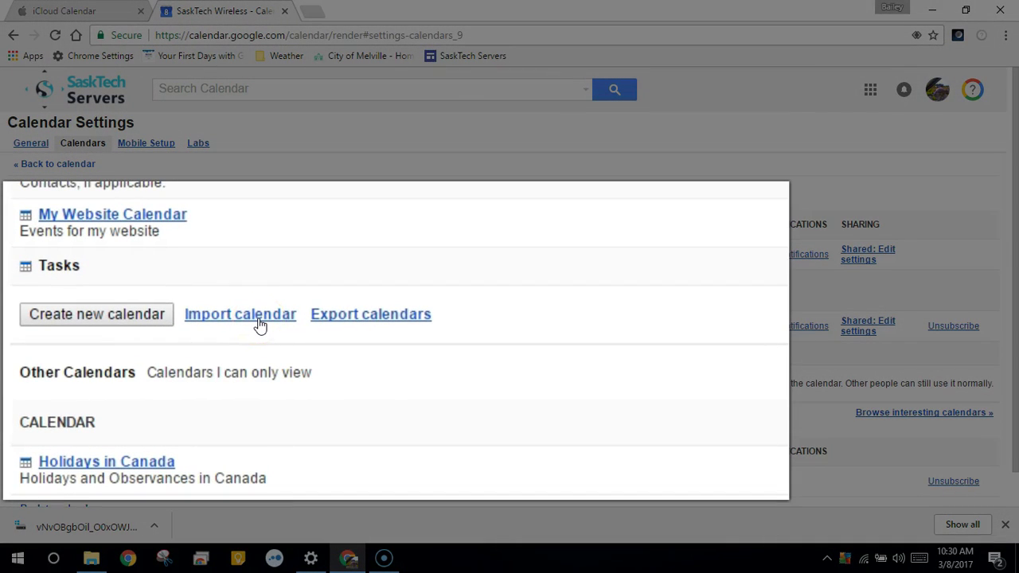
{"action": "left_click", "coordinate": [164, 388]}
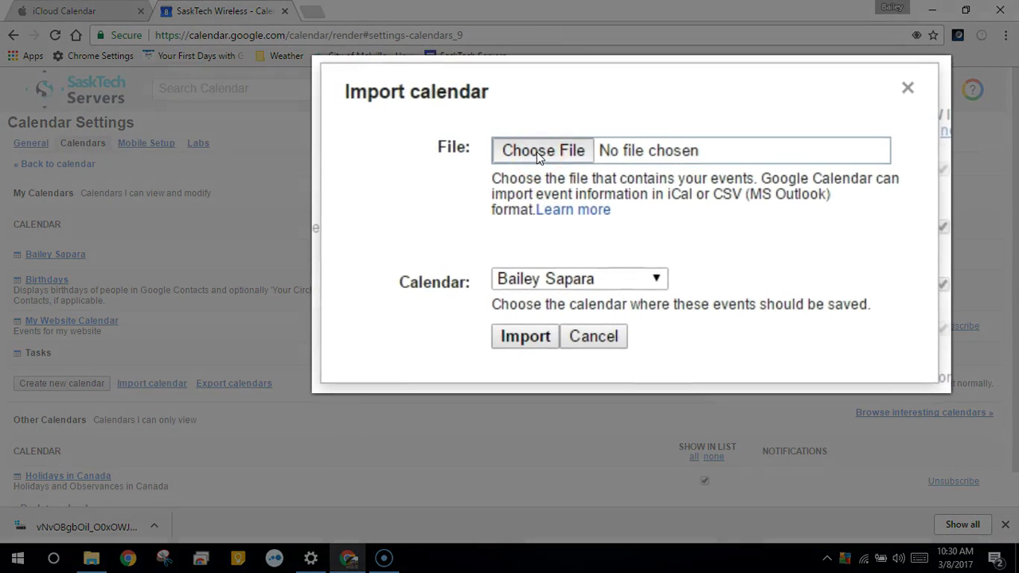
Choose the newest calendar file in Downloads, sorted by date, as the import file.
{"action": "left_click", "coordinate": [538, 156]}
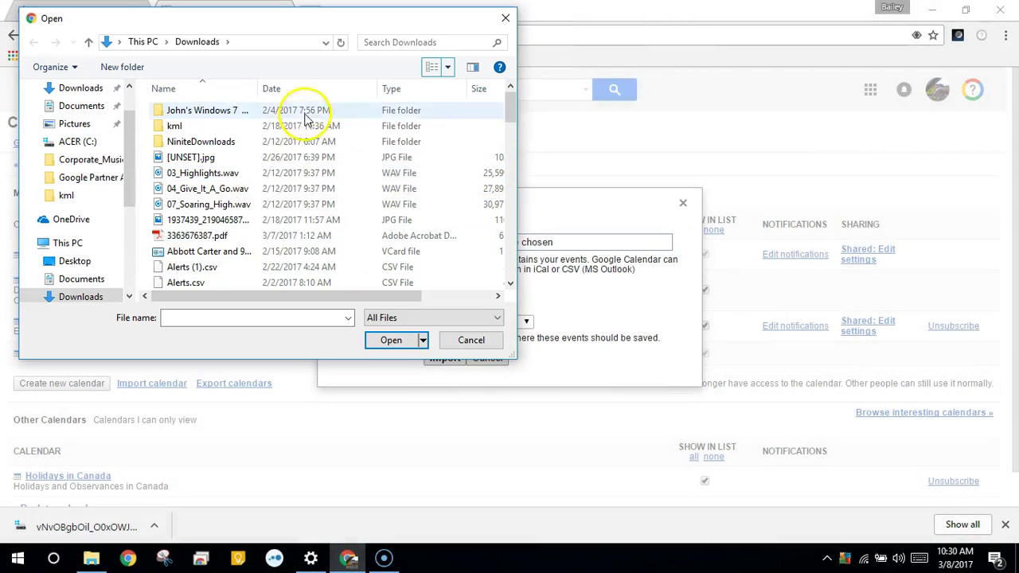
{"action": "left_click", "coordinate": [295, 94]}
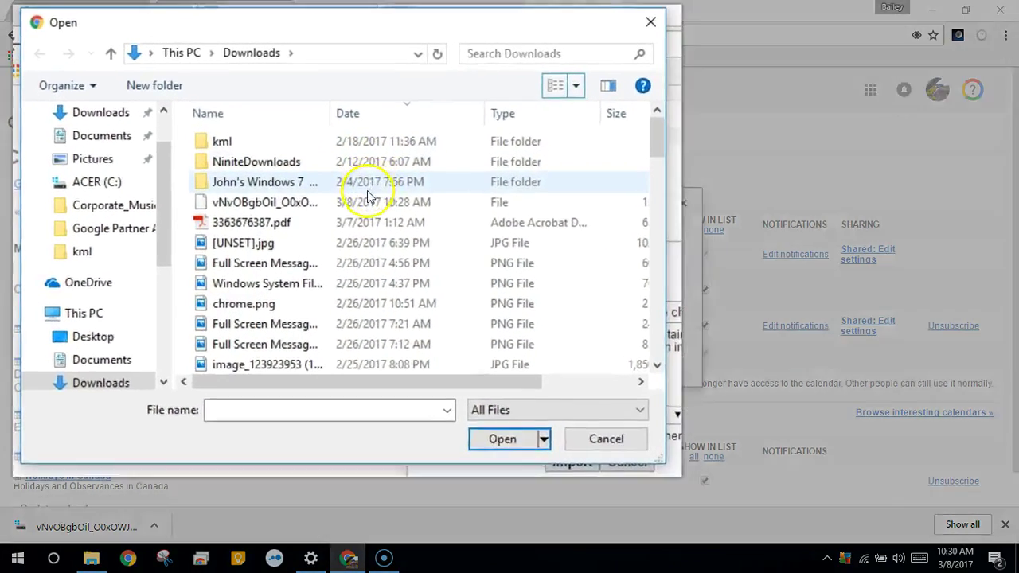
{"action": "left_click", "coordinate": [291, 162]}
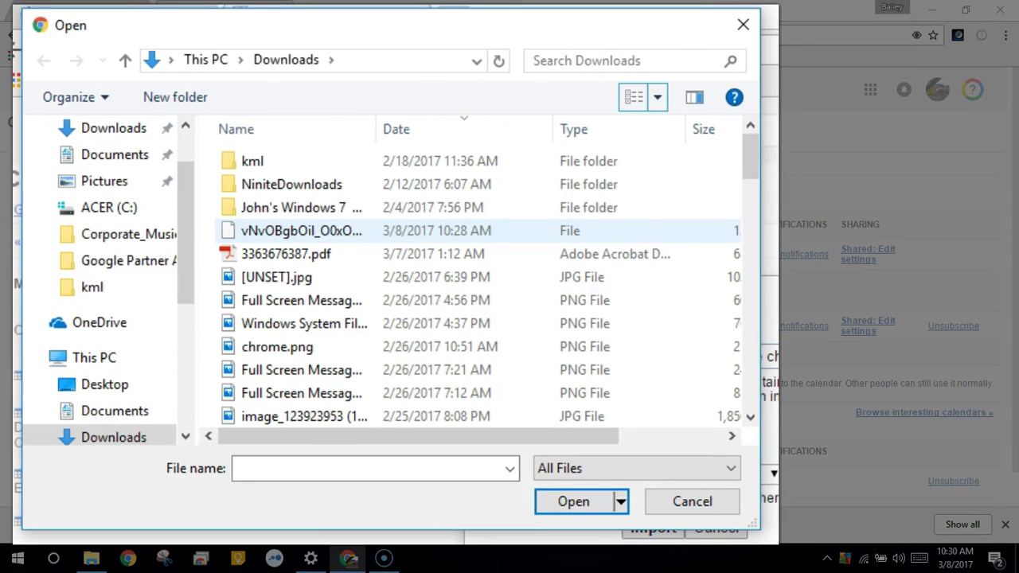
{"action": "left_click", "coordinate": [428, 235]}
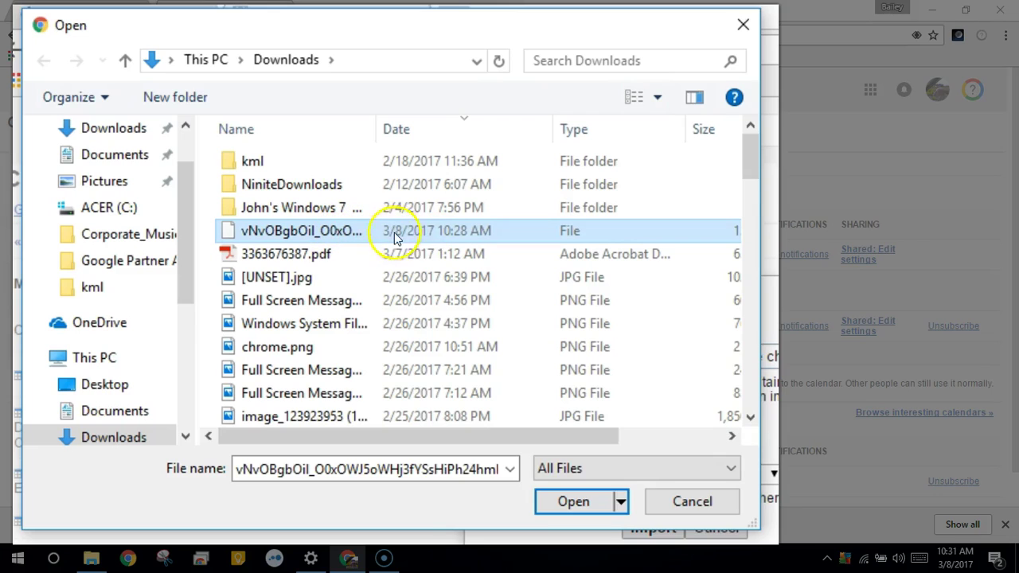
{"action": "left_click", "coordinate": [573, 503]}
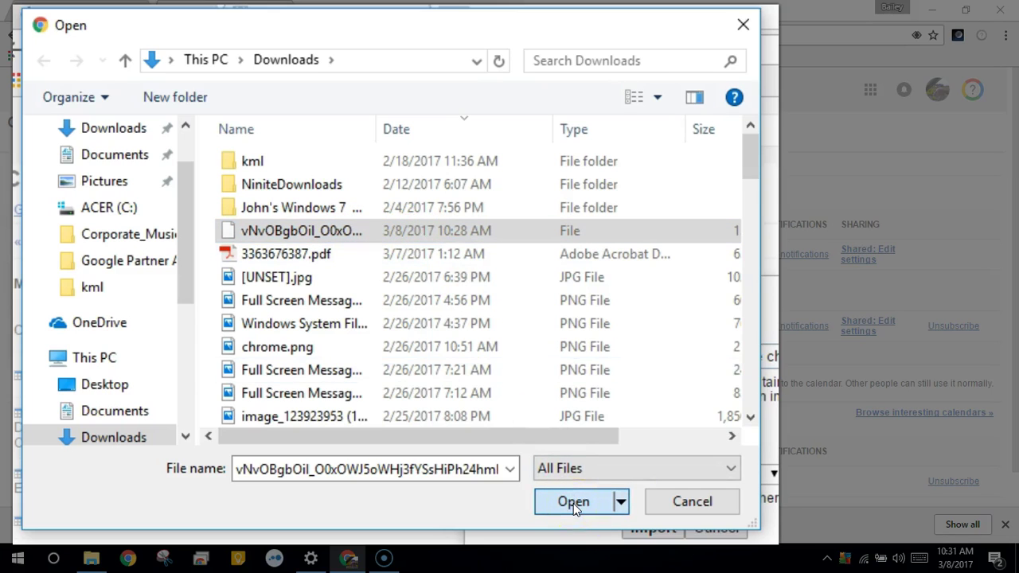
Import the file's 11 events into your personal calendar and review the results.
{"action": "key", "text": "Return"}
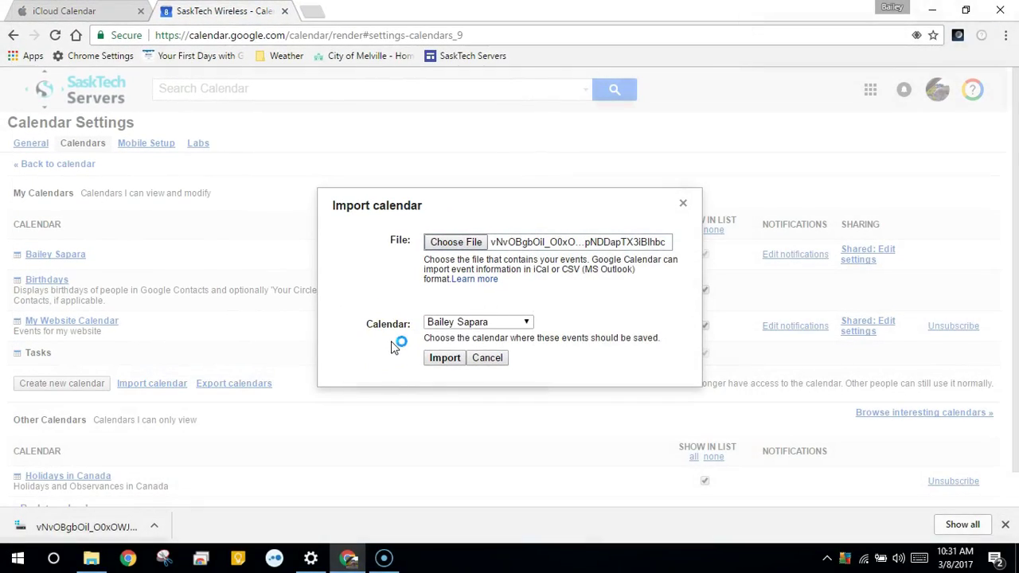
{"action": "left_click", "coordinate": [436, 323]}
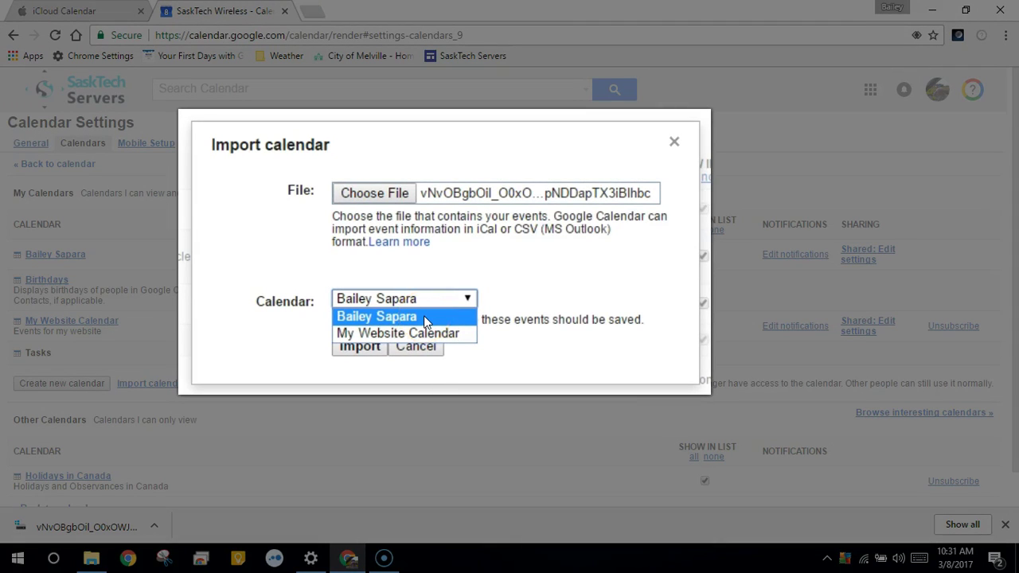
{"action": "left_click", "coordinate": [423, 319]}
{"action": "left_click", "coordinate": [359, 352]}
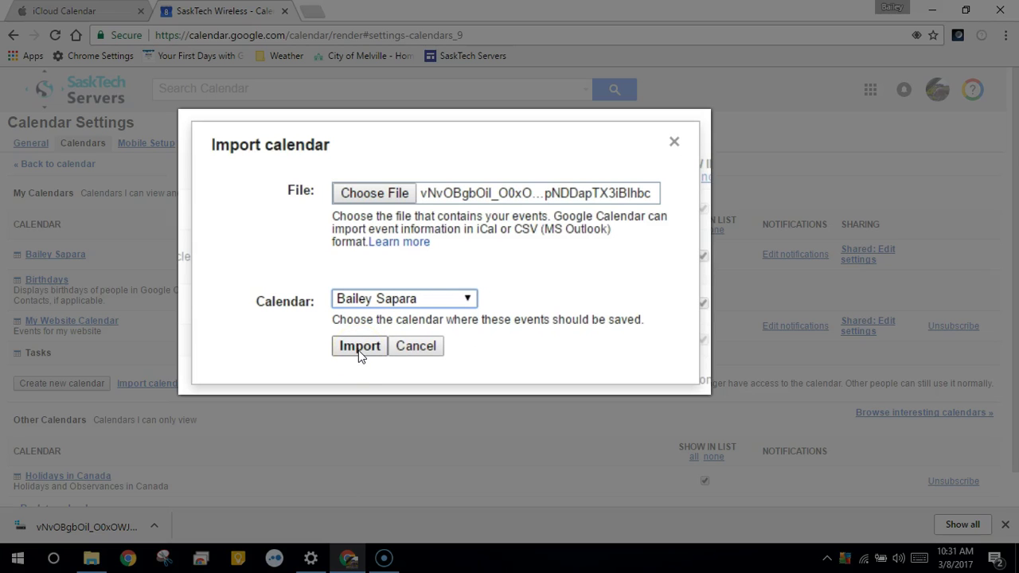
{"action": "left_click", "coordinate": [359, 352]}
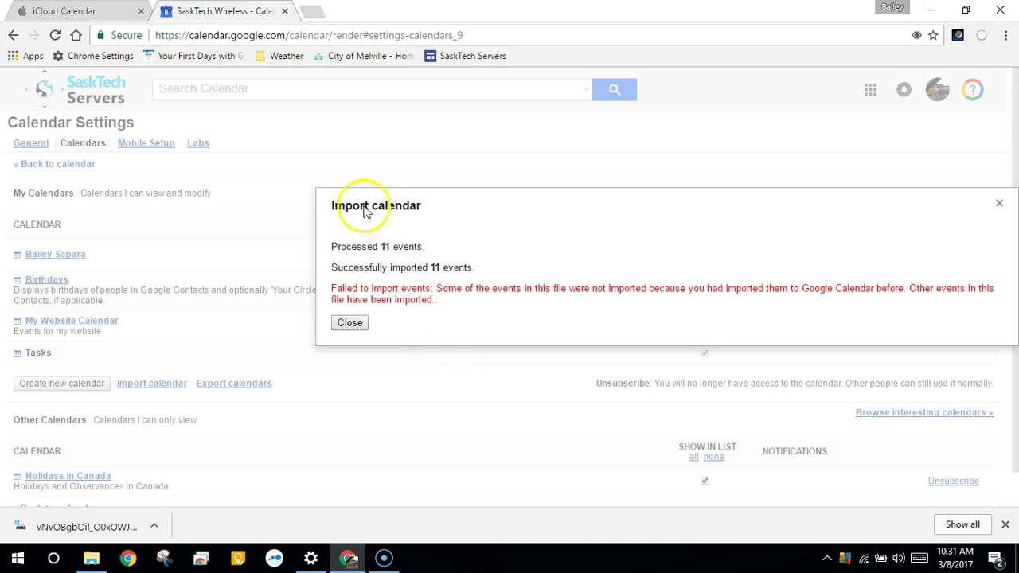
{"action": "left_click_drag", "start_coordinate": [368, 214], "coordinate": [173, 206]}
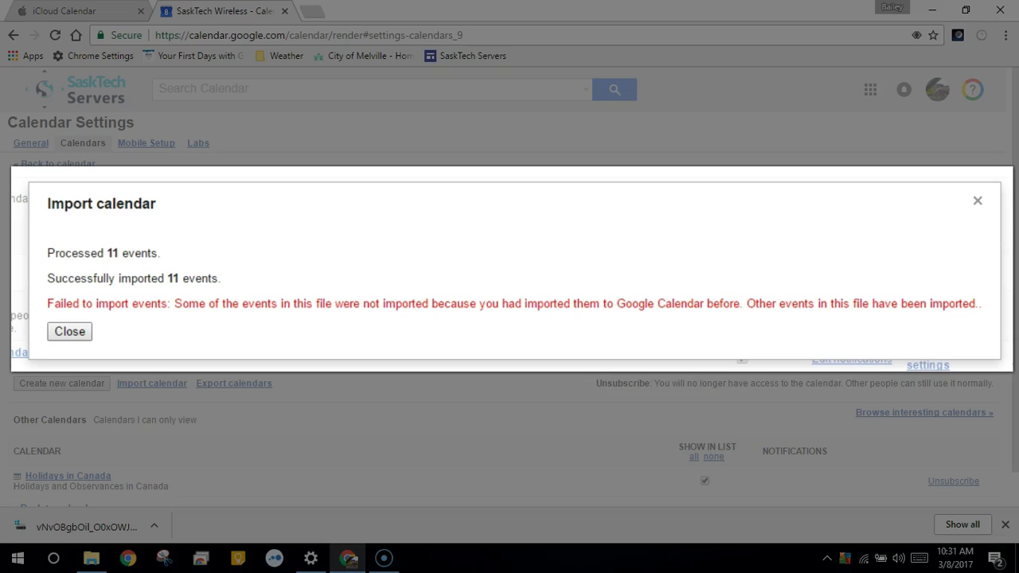
Dismiss the import results and show March 2017 in month view with the imported events.
{"action": "left_click", "coordinate": [69, 331]}
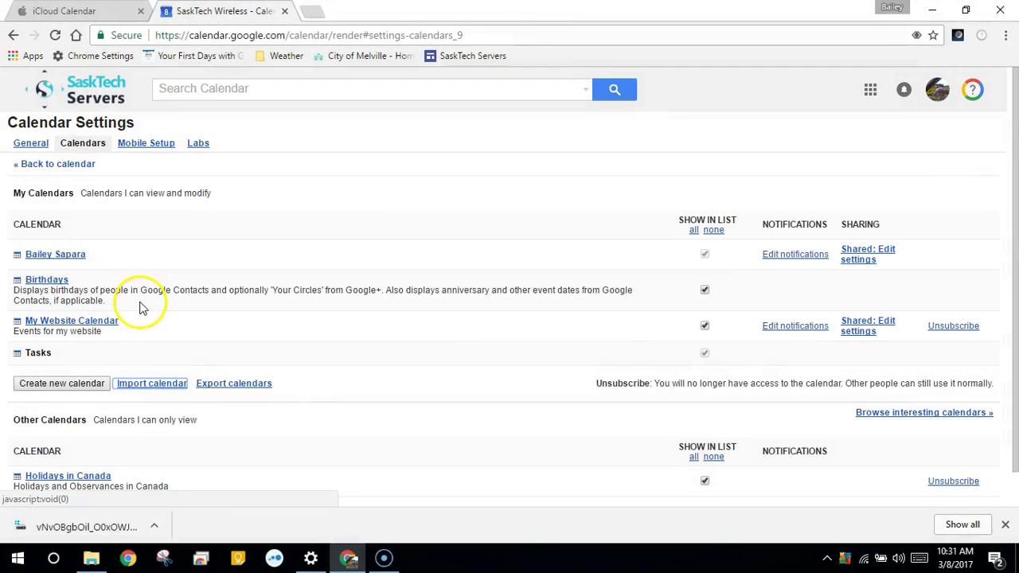
{"action": "left_click", "coordinate": [68, 255]}
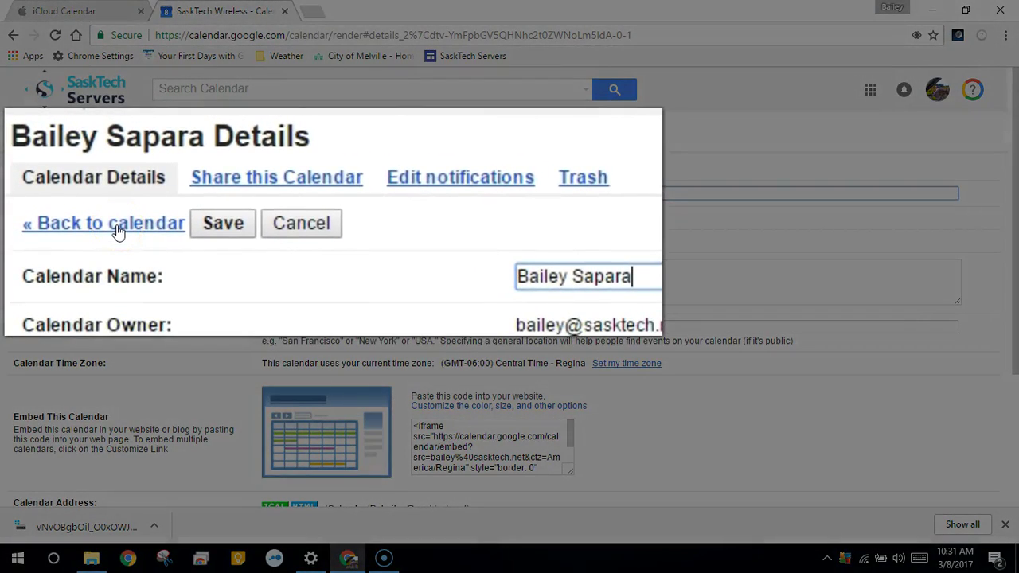
{"action": "left_click", "coordinate": [112, 224]}
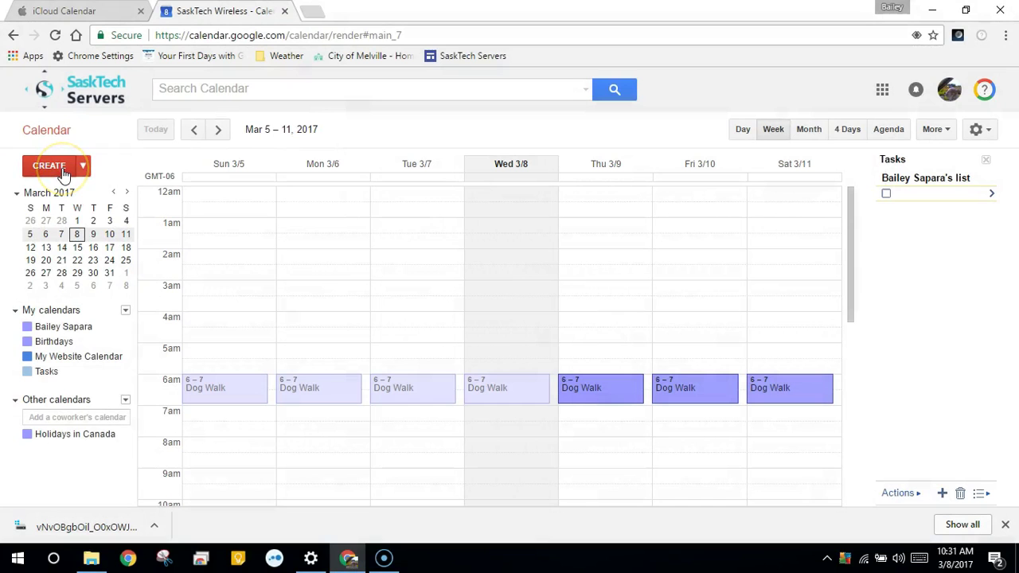
{"action": "left_click", "coordinate": [46, 168]}
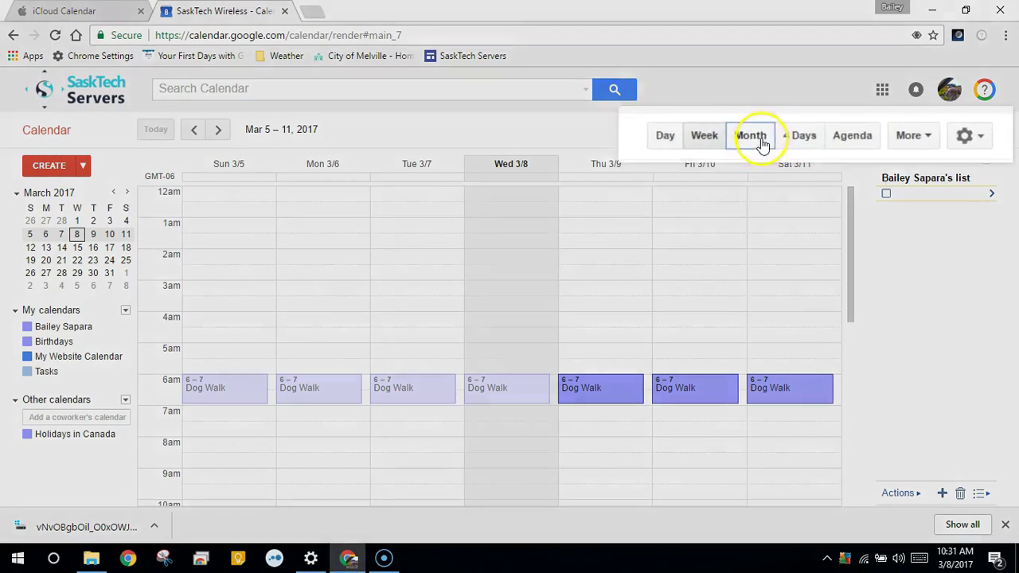
{"action": "left_click", "coordinate": [809, 129]}
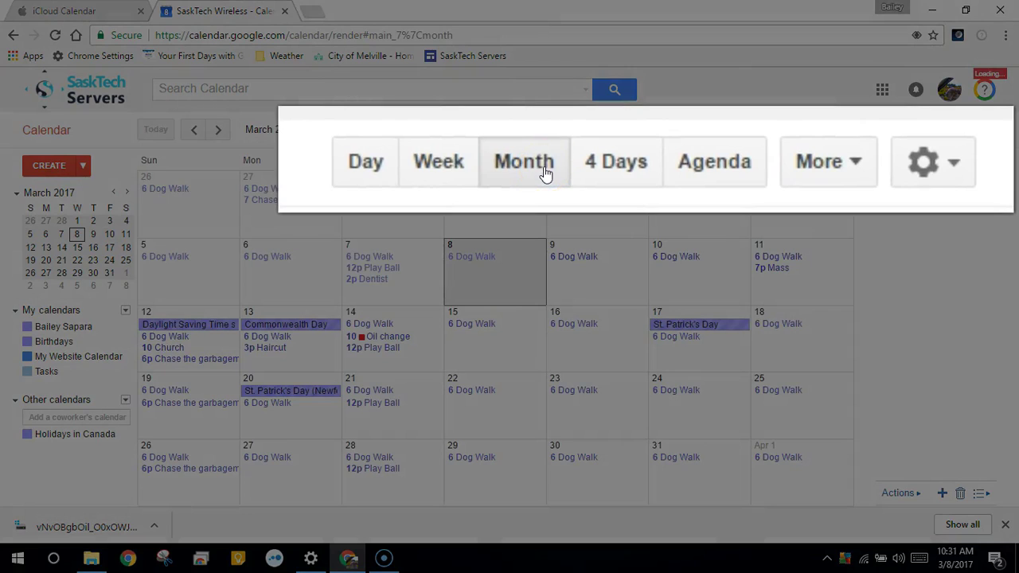